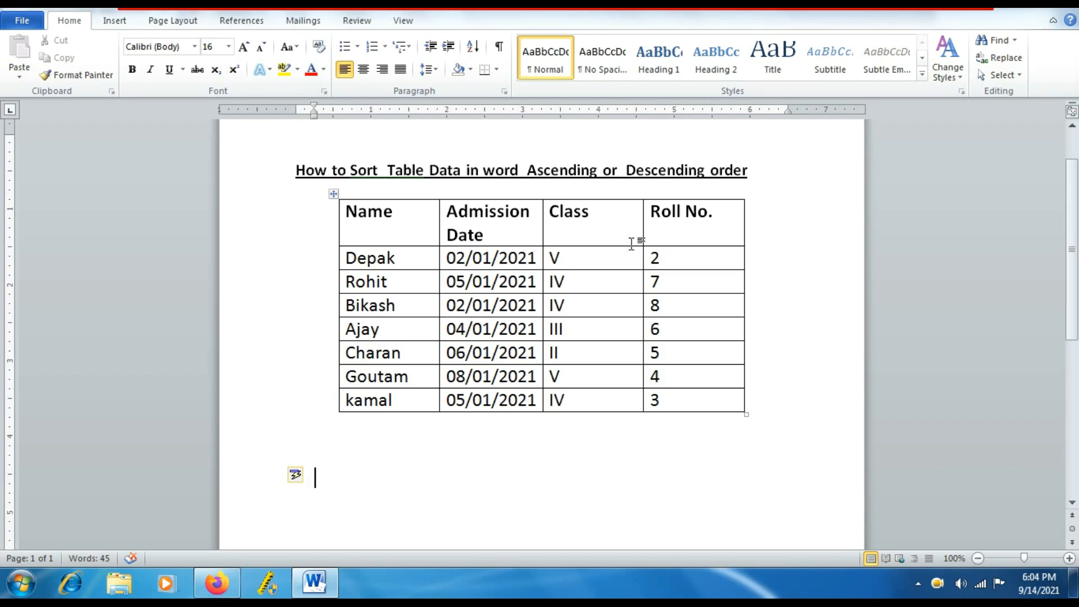
# - Write the note "1) Select Table" below the table and delete it again
pyautogui.write('1) Selec')
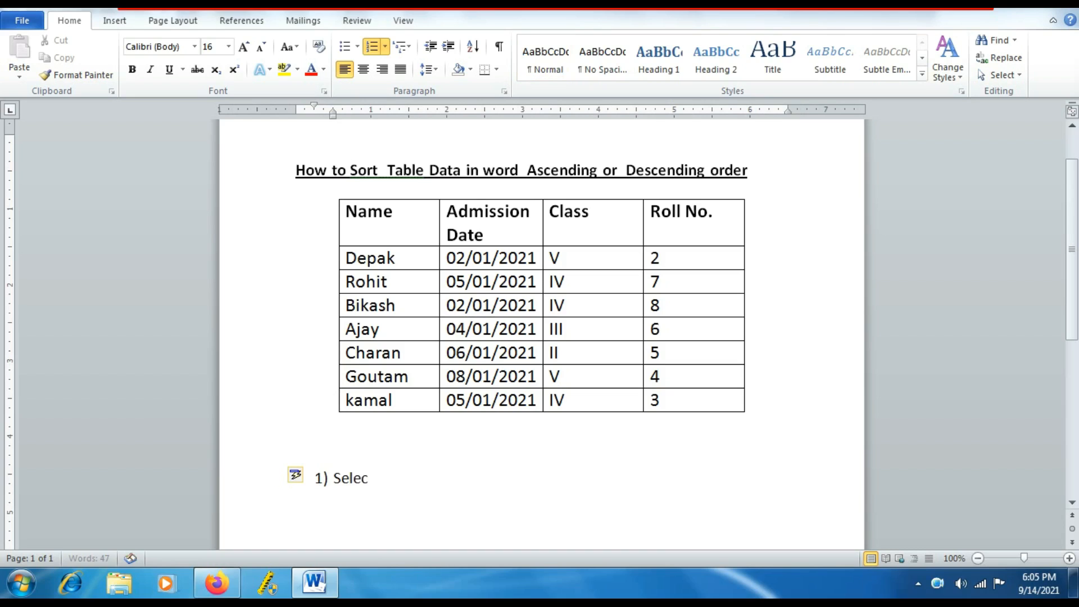
pyautogui.write('t Table')
pyautogui.moveTo(421, 482); pyautogui.dragTo(311, 482)
pyautogui.press('BackSpace')
pyautogui.press('BackSpace')
pyautogui.press('BackSpace')
# - Write the note "2) Select Table layout > Sort" below the table and delete it again
pyautogui.write('2) Select Table layout > Sort')
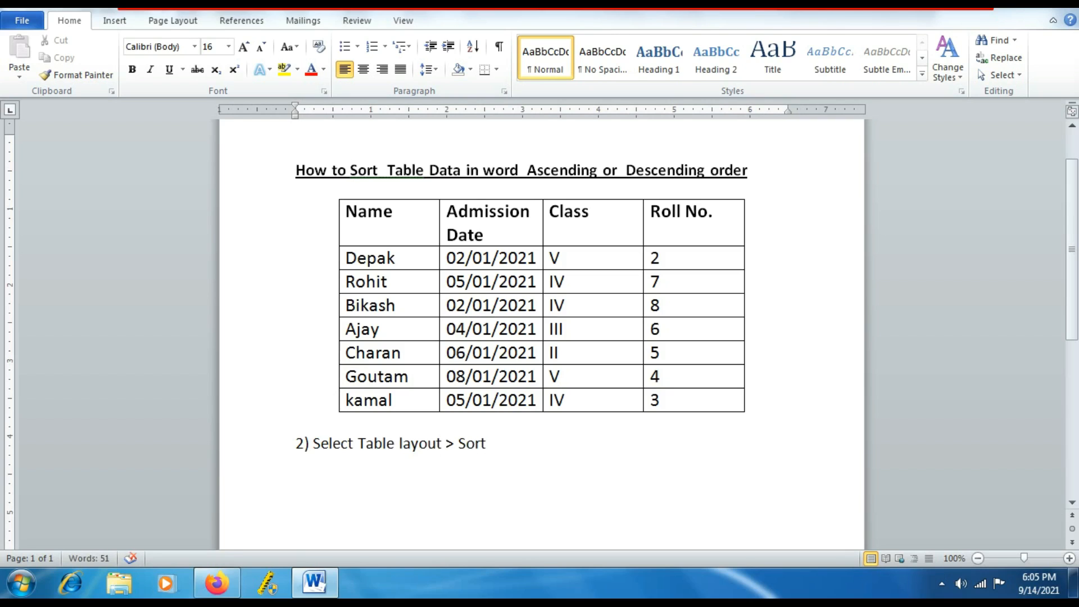
pyautogui.click(492, 448)
pyautogui.moveTo(493, 448); pyautogui.dragTo(288, 440)
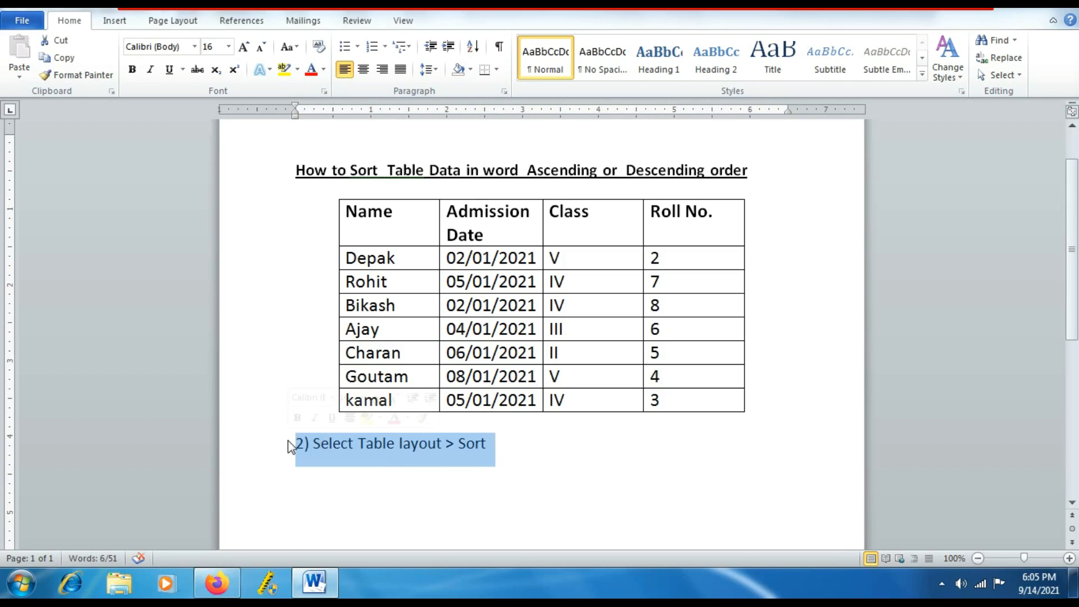
pyautogui.press('BackSpace')
# - Write the note "3) Choose Your Sort Criteria" below the table and delete it again
pyautogui.write('3)')
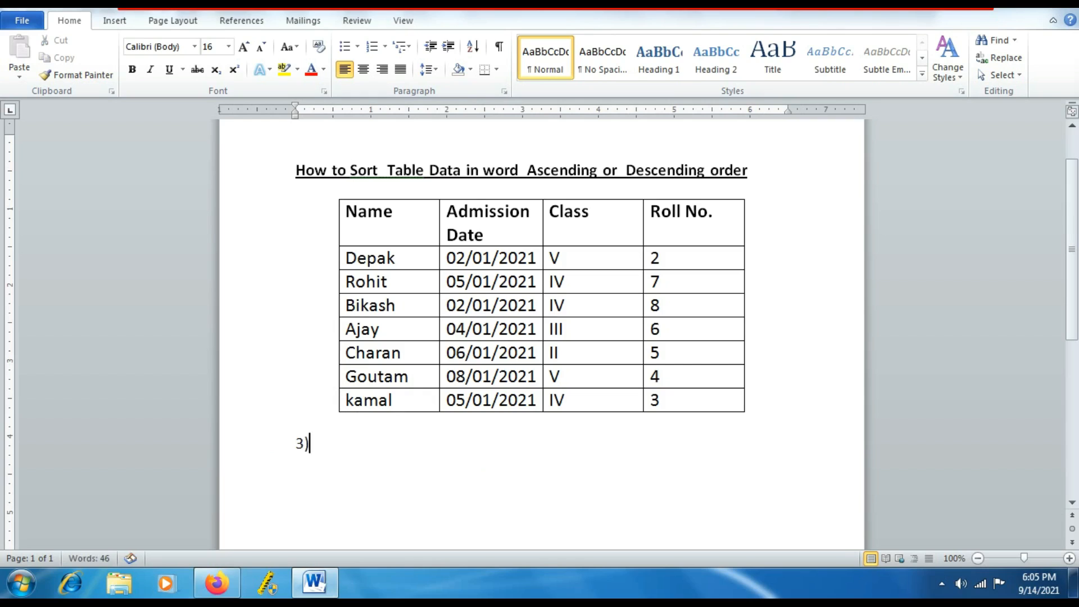
pyautogui.write(' Choose Your Sort Criteria')
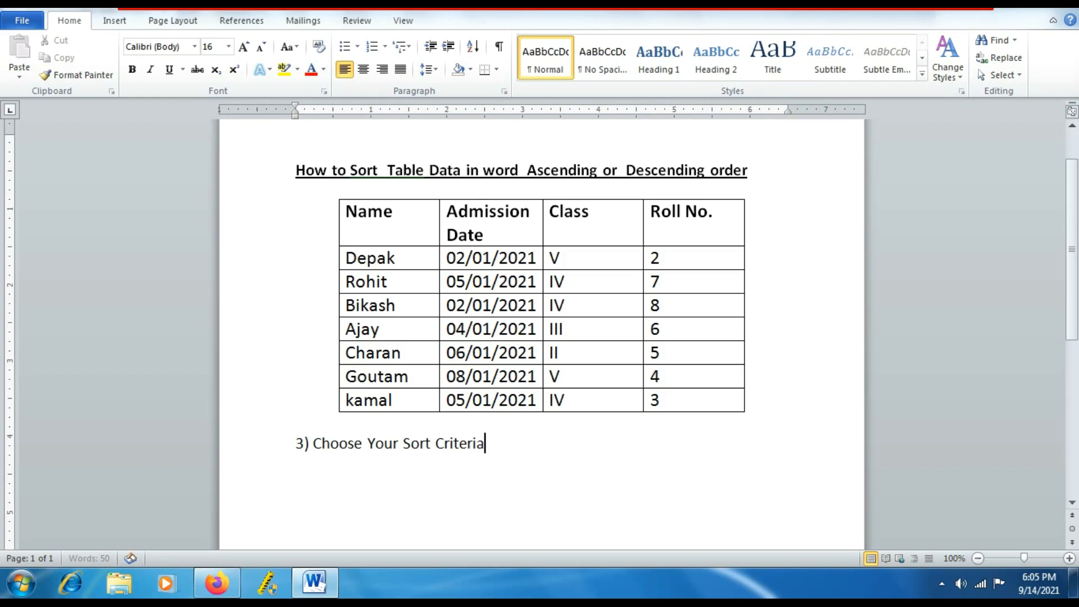
pyautogui.click(260, 444)
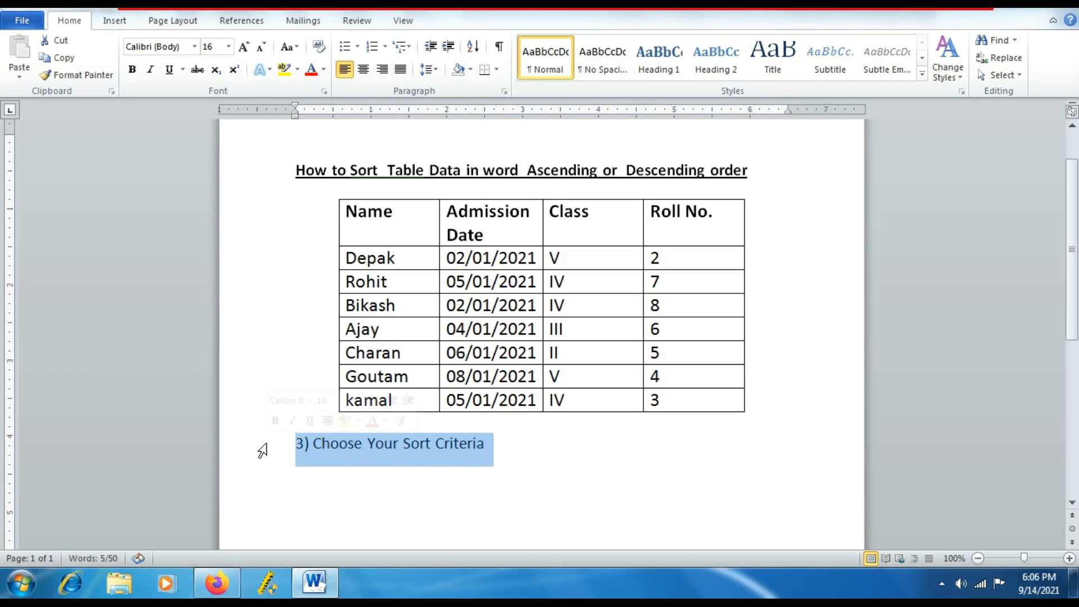
pyautogui.press('Delete')
# - Write the note "4) Select ok" below the table and delete it again
pyautogui.write('4) Select ok')
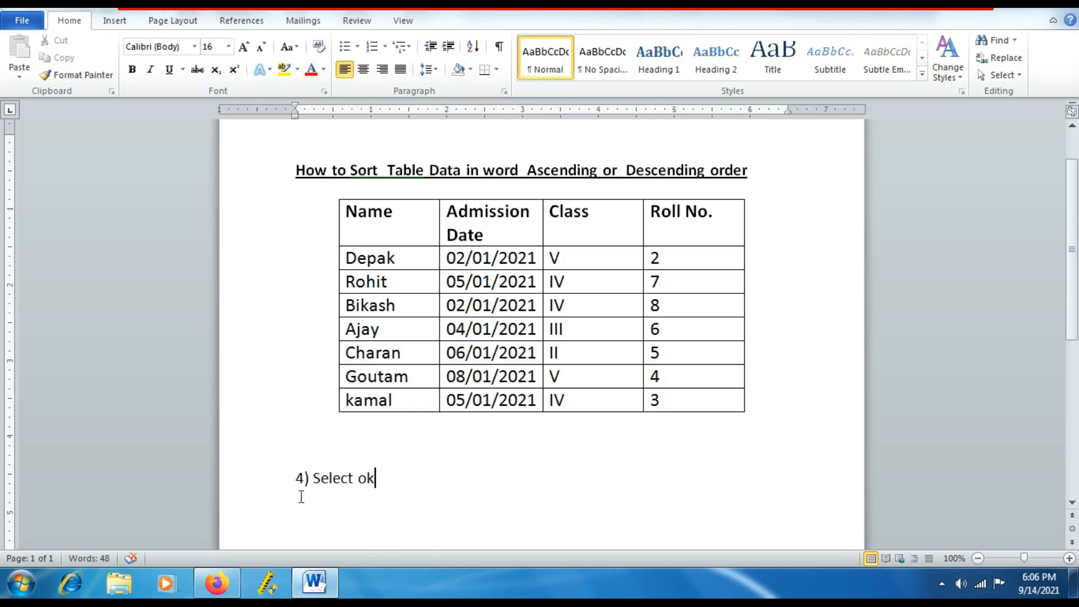
pyautogui.moveTo(315, 478); pyautogui.dragTo(279, 487)
pyautogui.press('Delete')
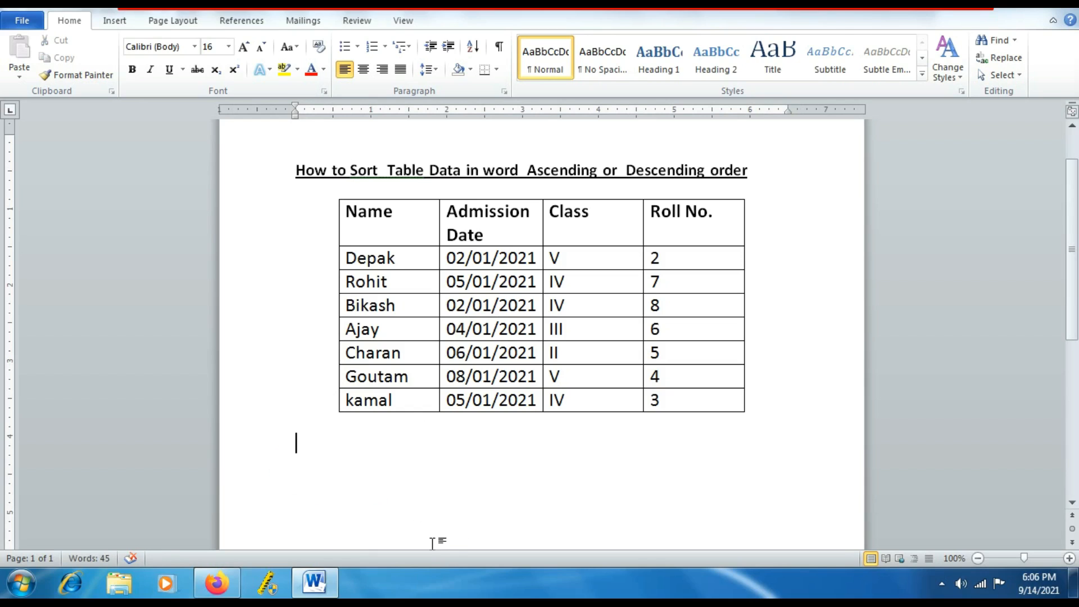
# - Sort the whole table by the Name column as Text in ascending order
pyautogui.moveTo(349, 211); pyautogui.dragTo(723, 401)
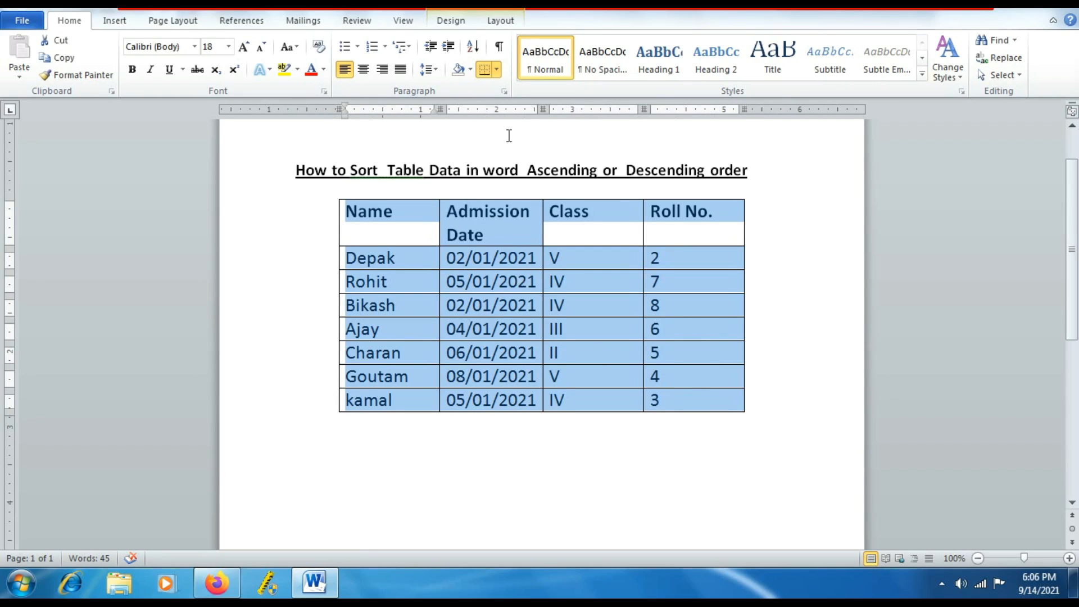
pyautogui.click(499, 25)
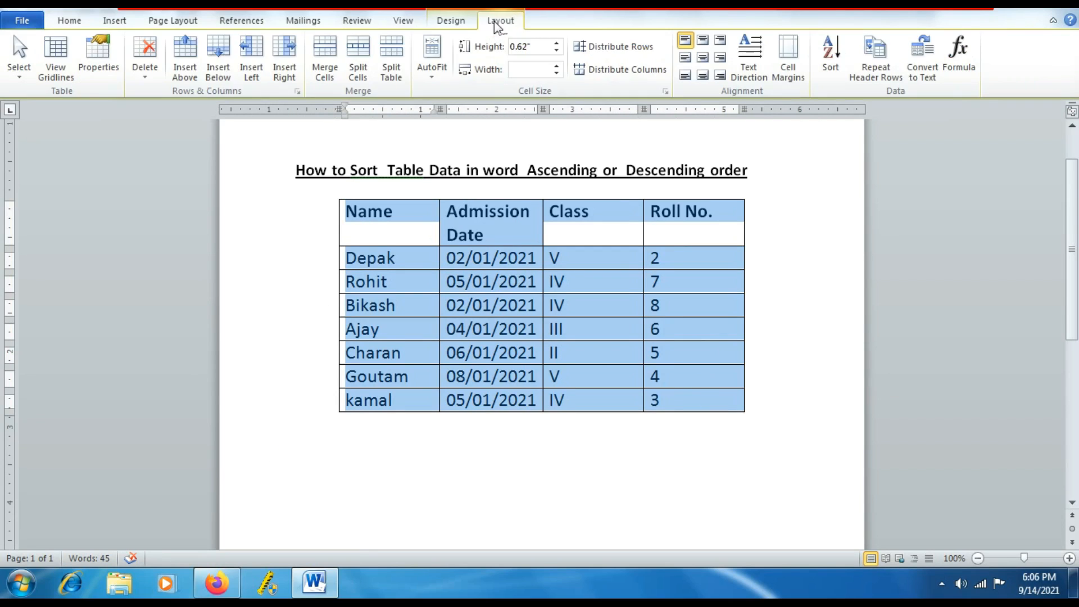
pyautogui.click(836, 56)
pyautogui.moveTo(802, 221); pyautogui.dragTo(813, 258)
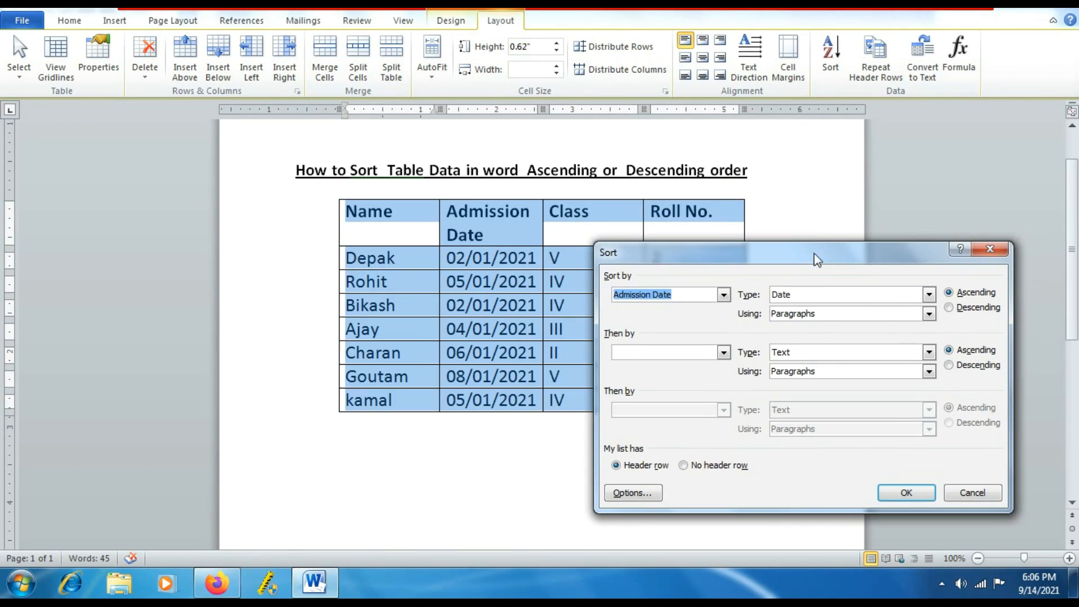
pyautogui.click(723, 295)
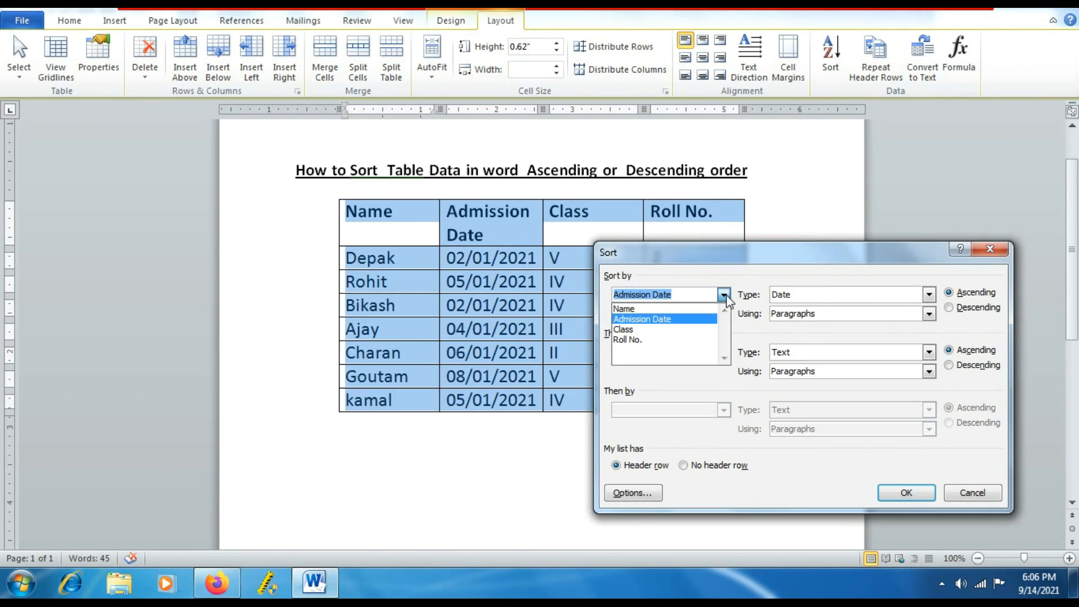
pyautogui.click(631, 313)
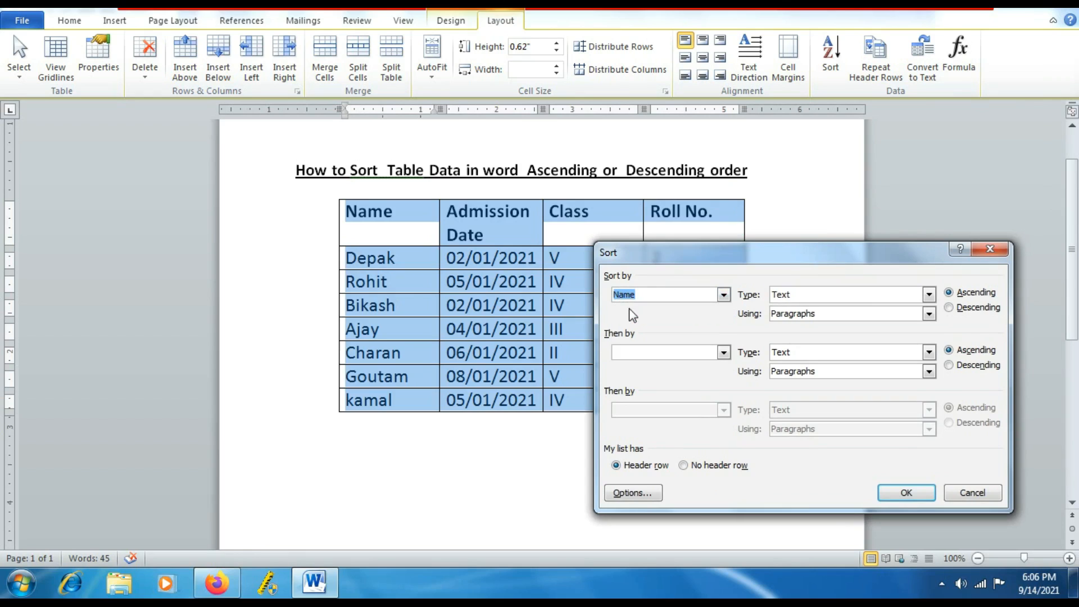
pyautogui.click(950, 295)
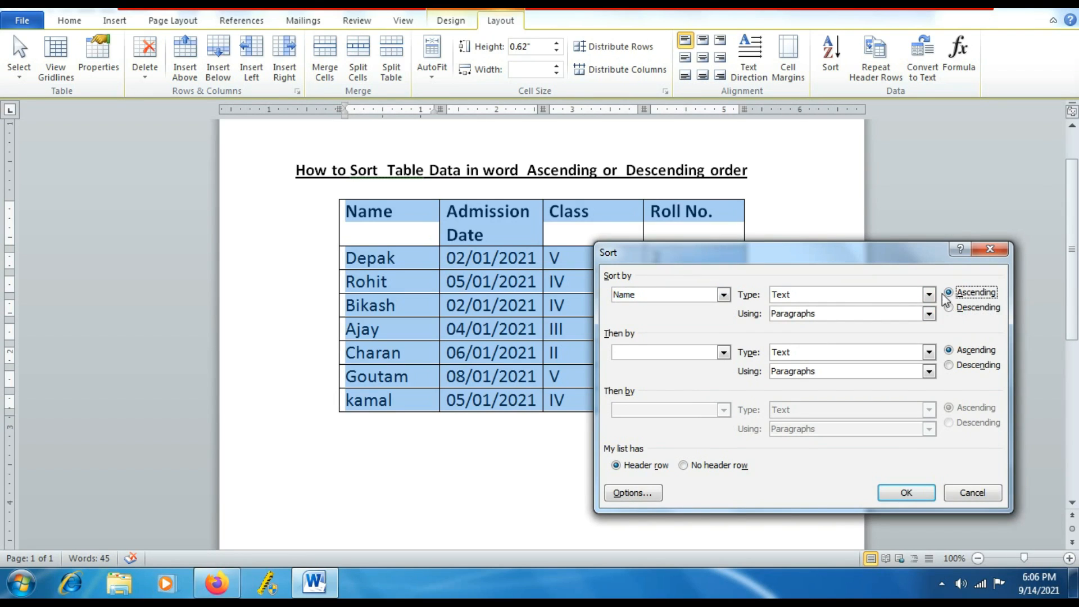
pyautogui.click(788, 296)
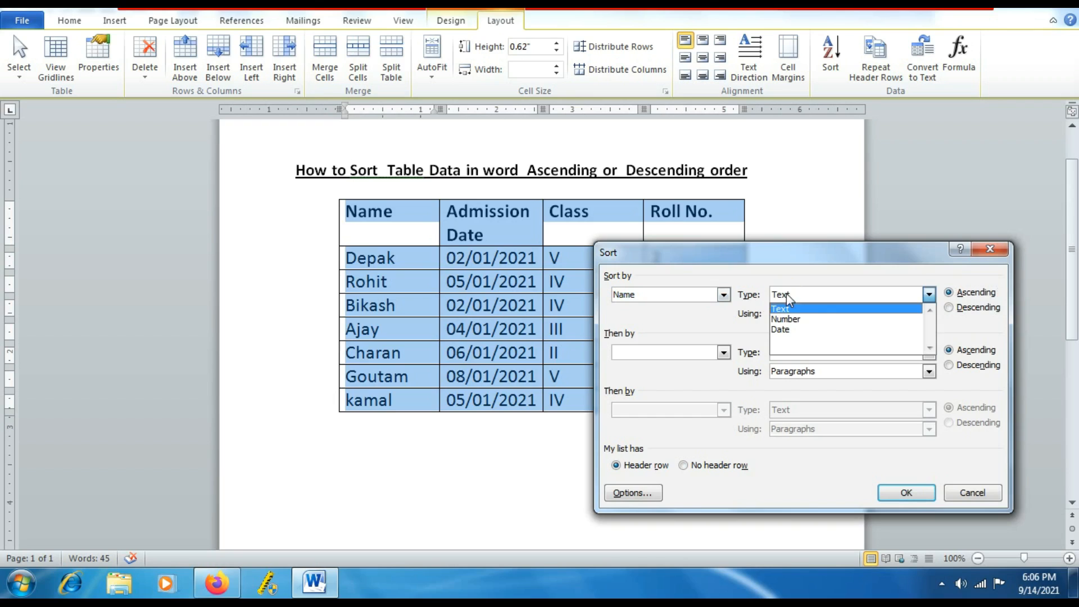
pyautogui.click(789, 309)
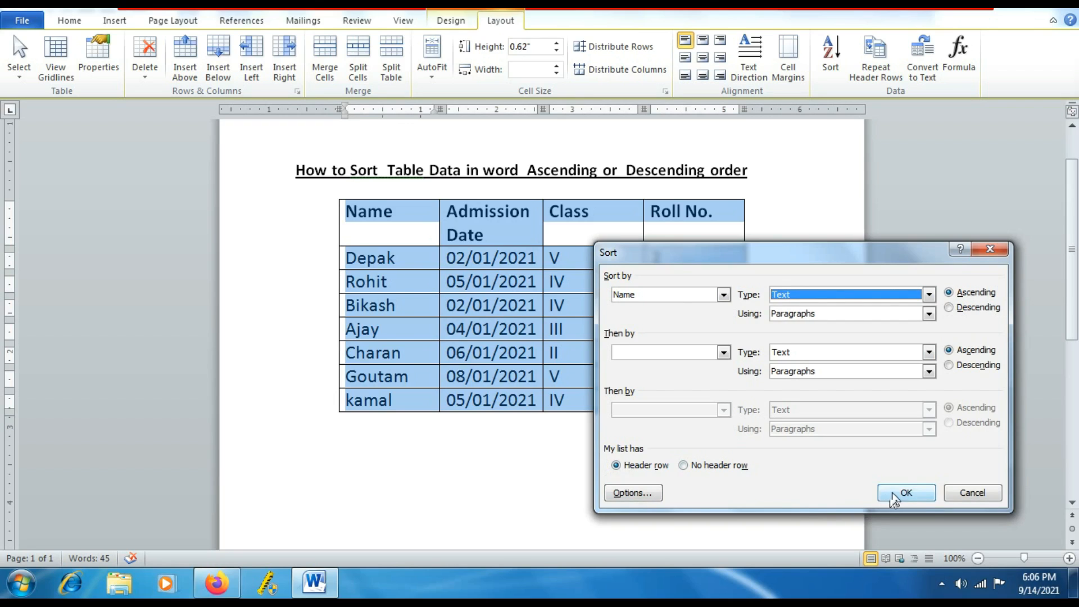
pyautogui.click(883, 495)
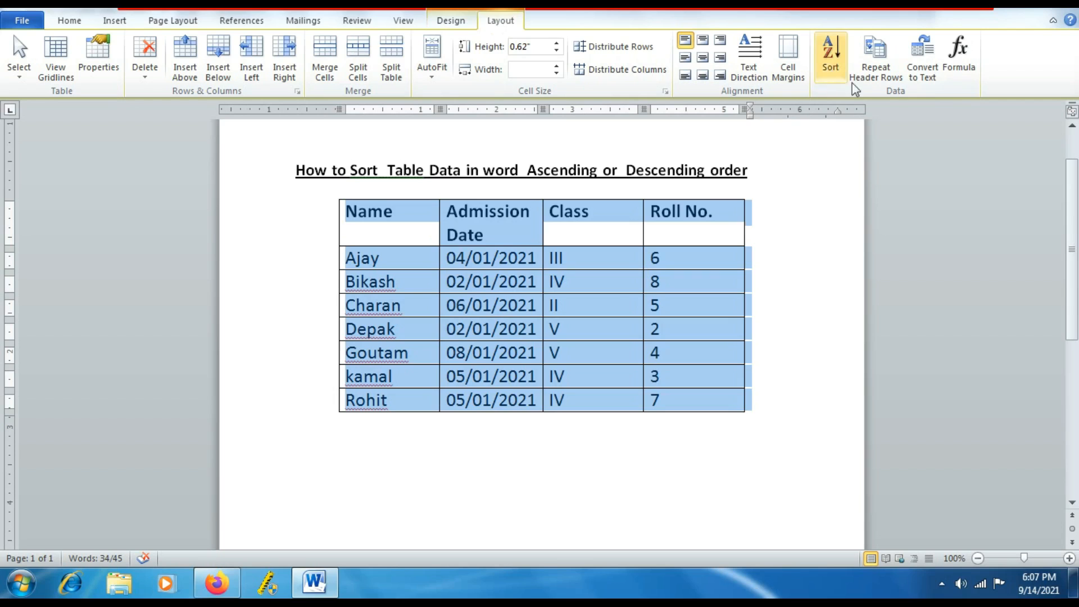
# - Sort the selected table by the Name column as Text in descending order
pyautogui.click(830, 62)
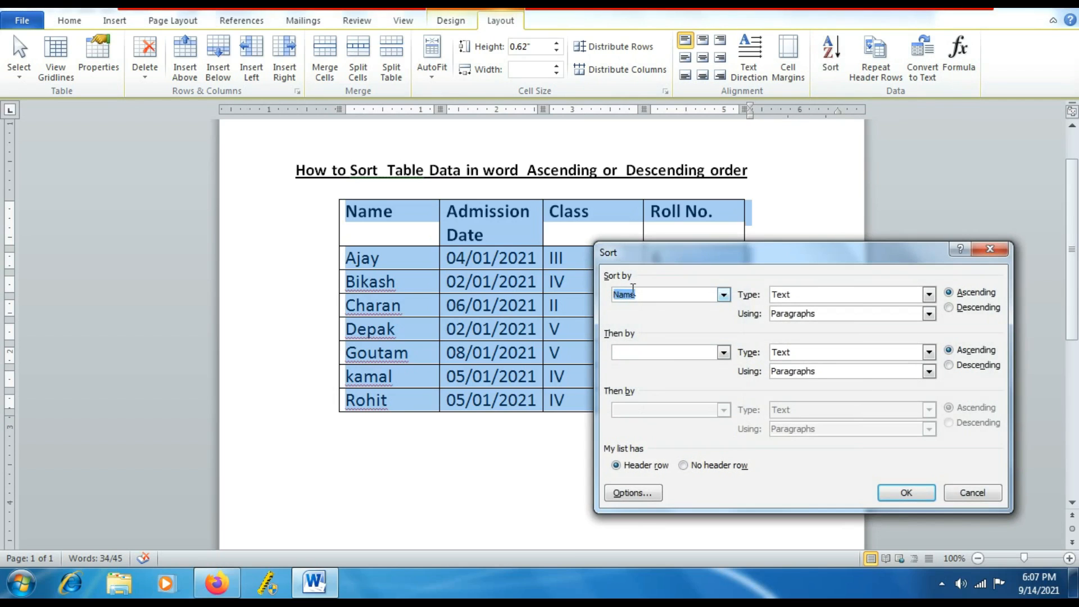
pyautogui.click(724, 295)
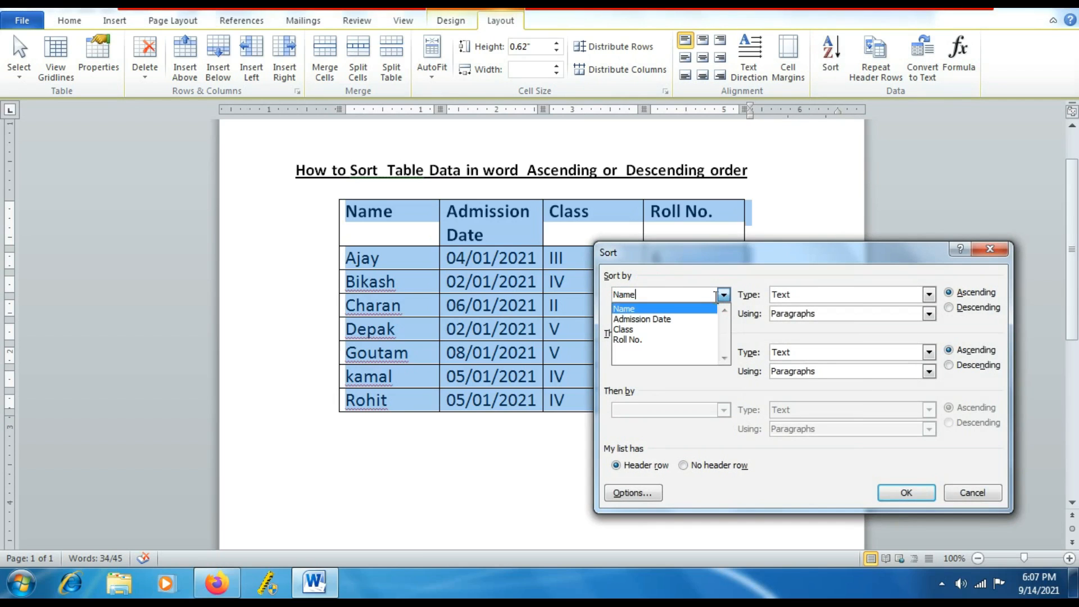
pyautogui.click(630, 311)
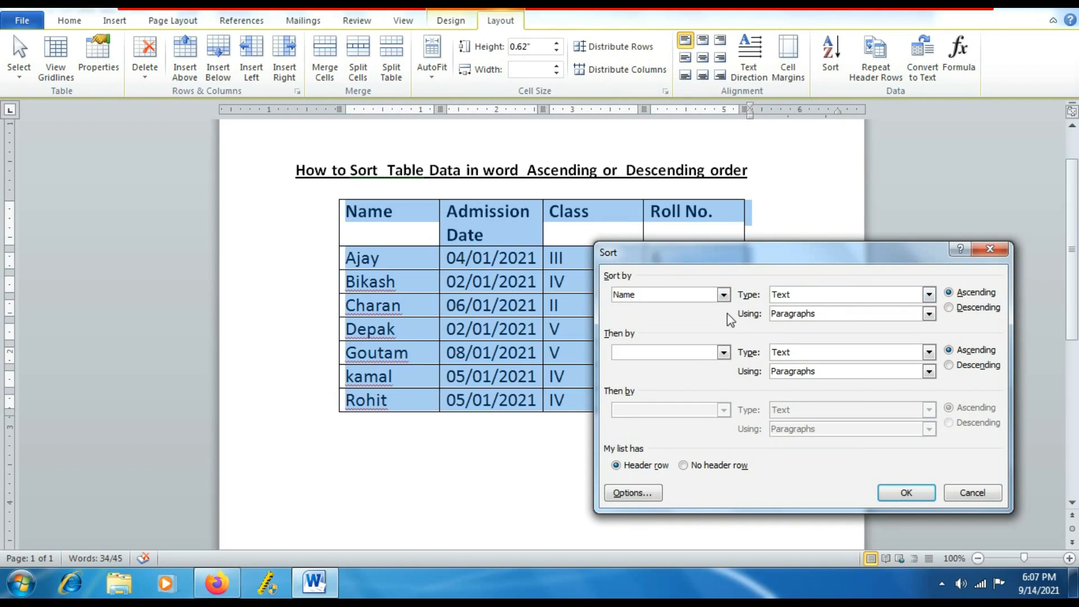
pyautogui.click(803, 297)
pyautogui.click(793, 310)
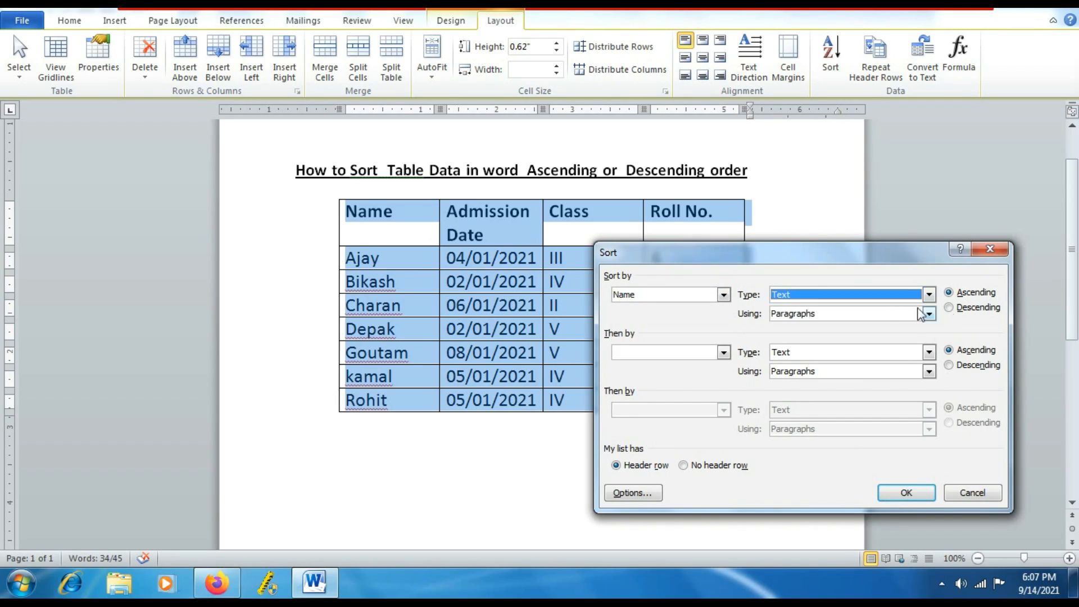
pyautogui.click(949, 308)
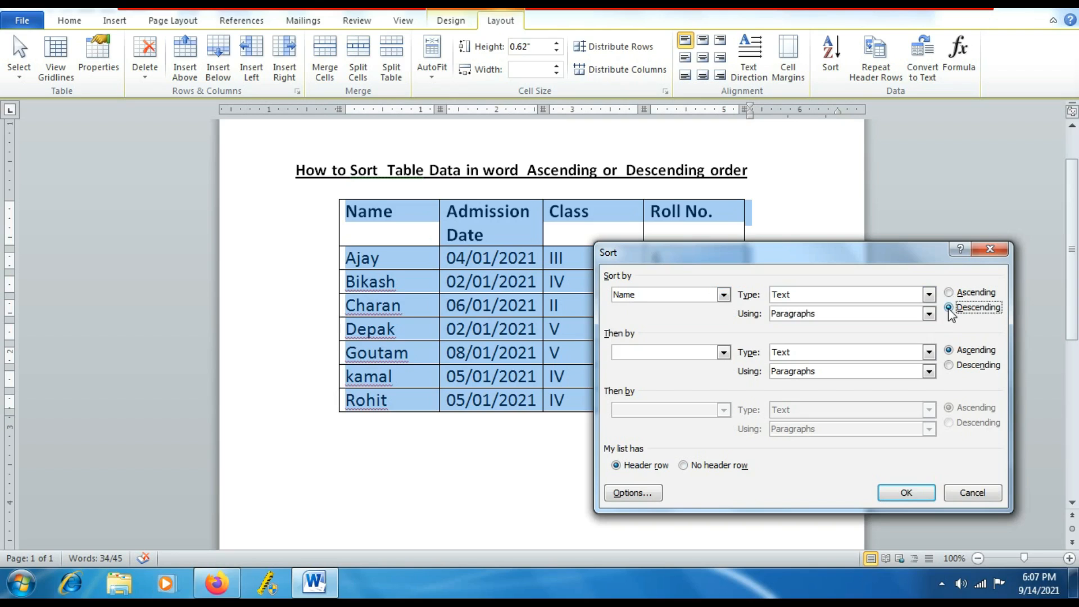
pyautogui.click(922, 495)
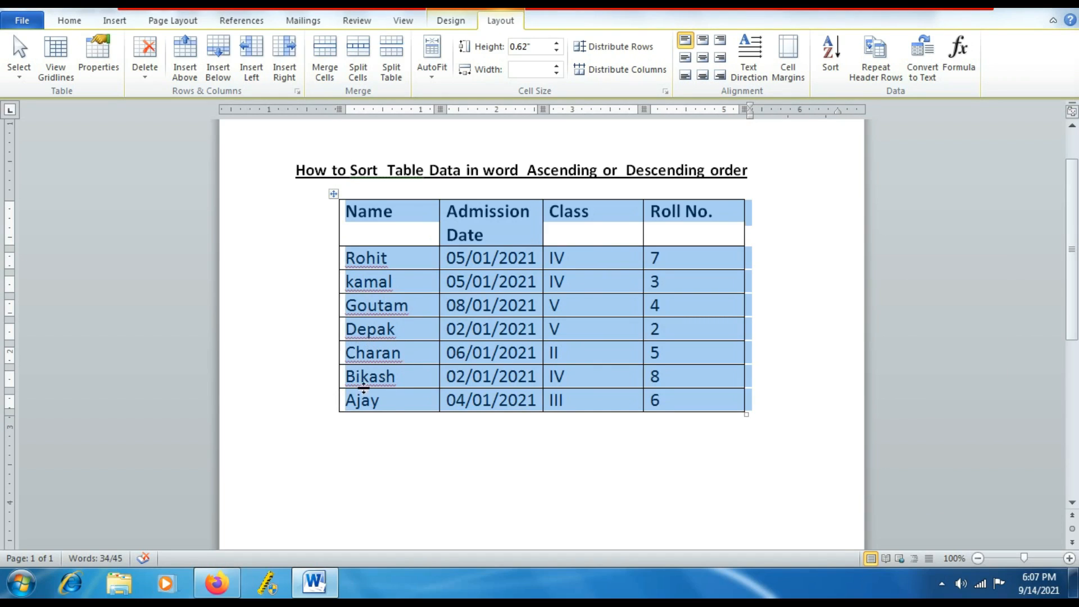
# - Select the whole table again and sort it by Admission Date, with type Date, in ascending order
pyautogui.click(398, 421)
pyautogui.click(388, 329)
pyautogui.click(348, 214)
pyautogui.moveTo(348, 213); pyautogui.dragTo(714, 402)
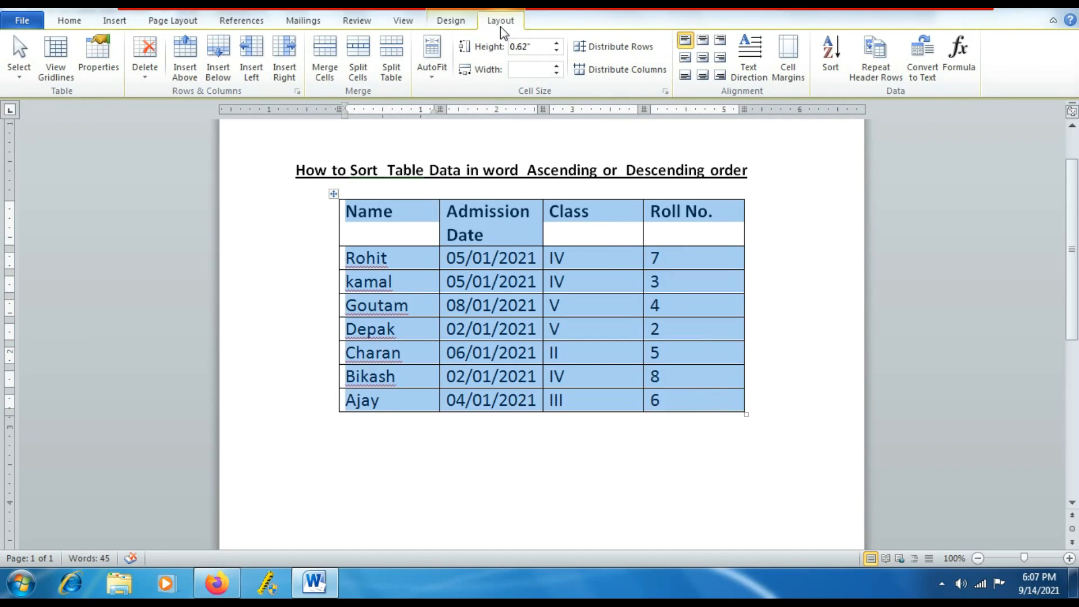
pyautogui.click(831, 51)
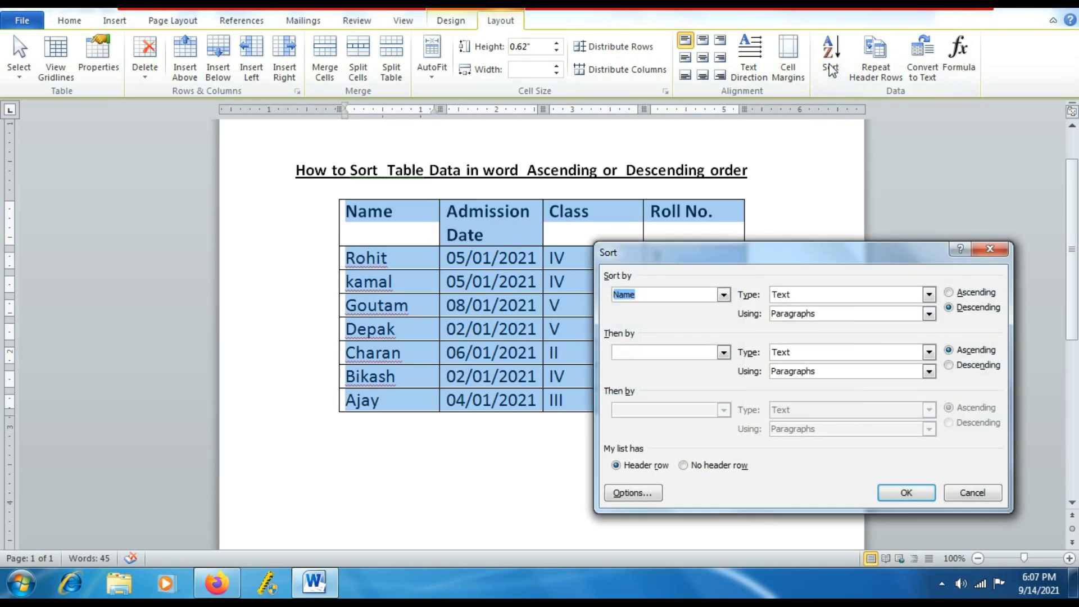
pyautogui.click(723, 295)
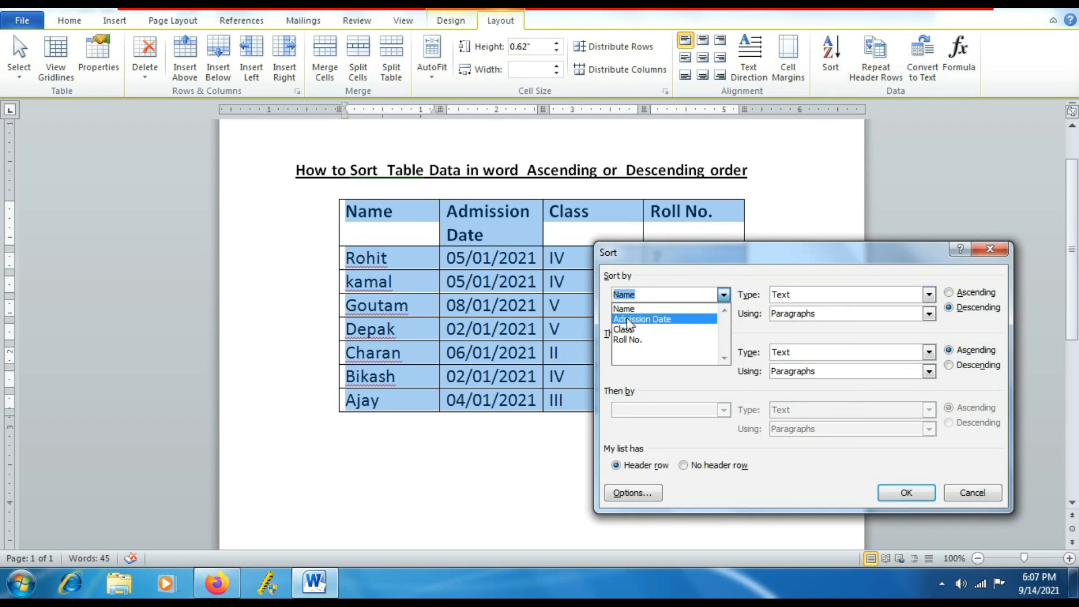
pyautogui.click(645, 319)
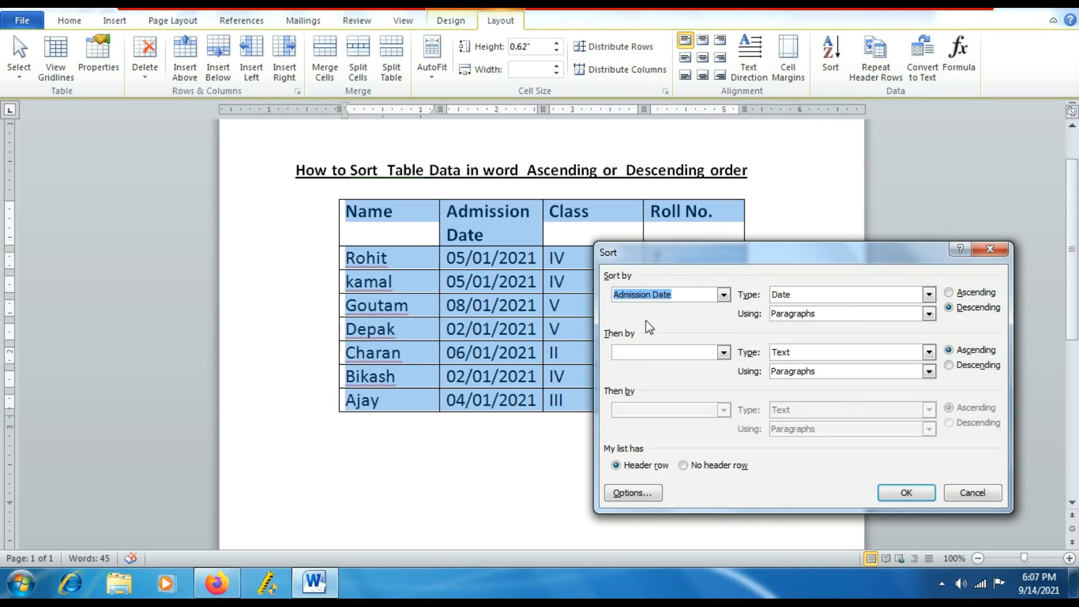
pyautogui.click(795, 293)
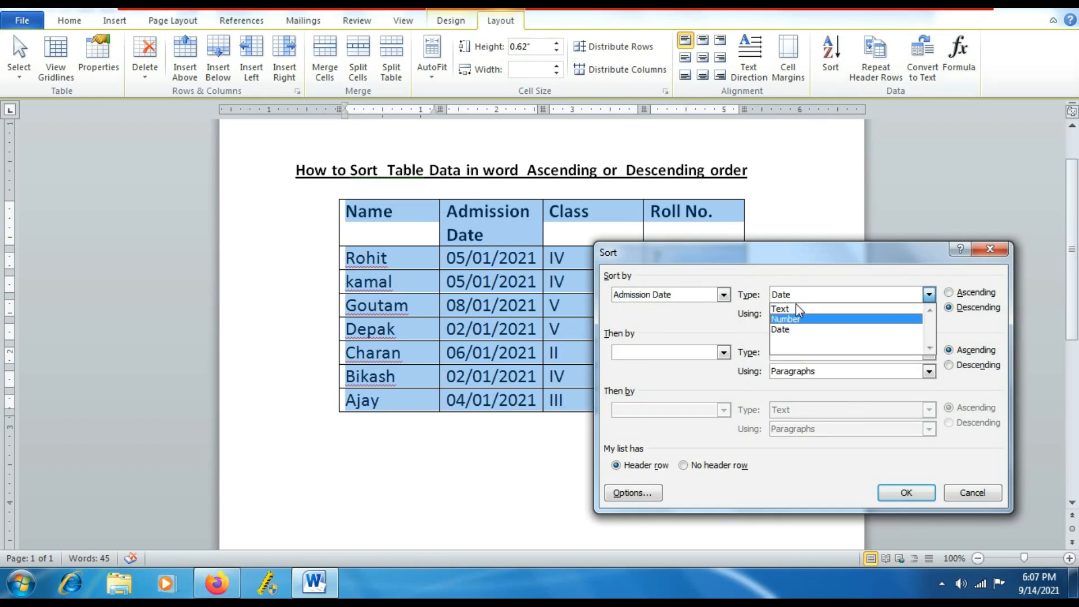
pyautogui.click(780, 331)
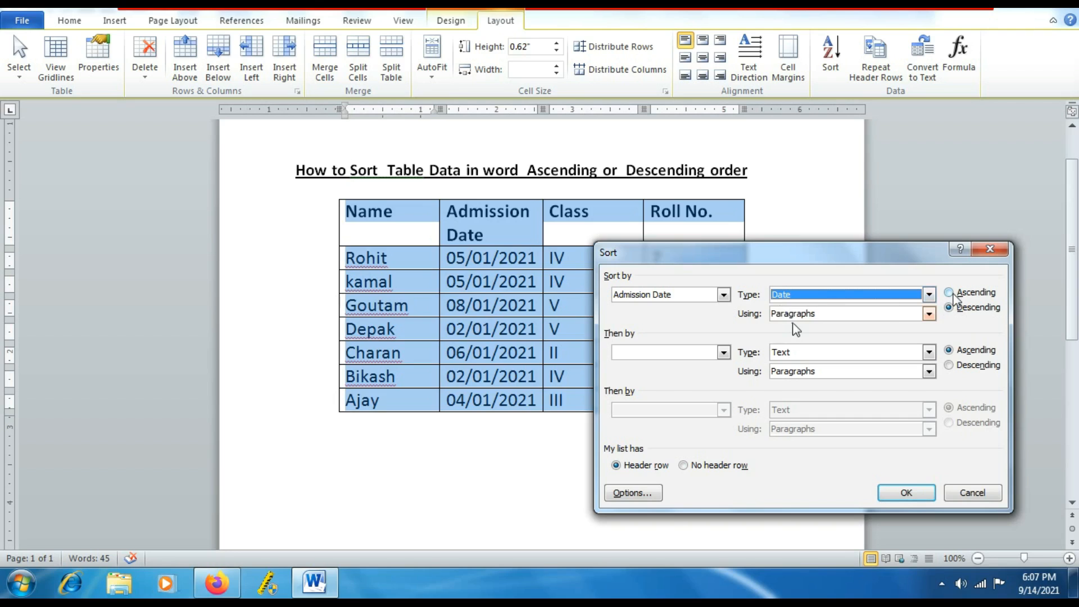
pyautogui.click(975, 298)
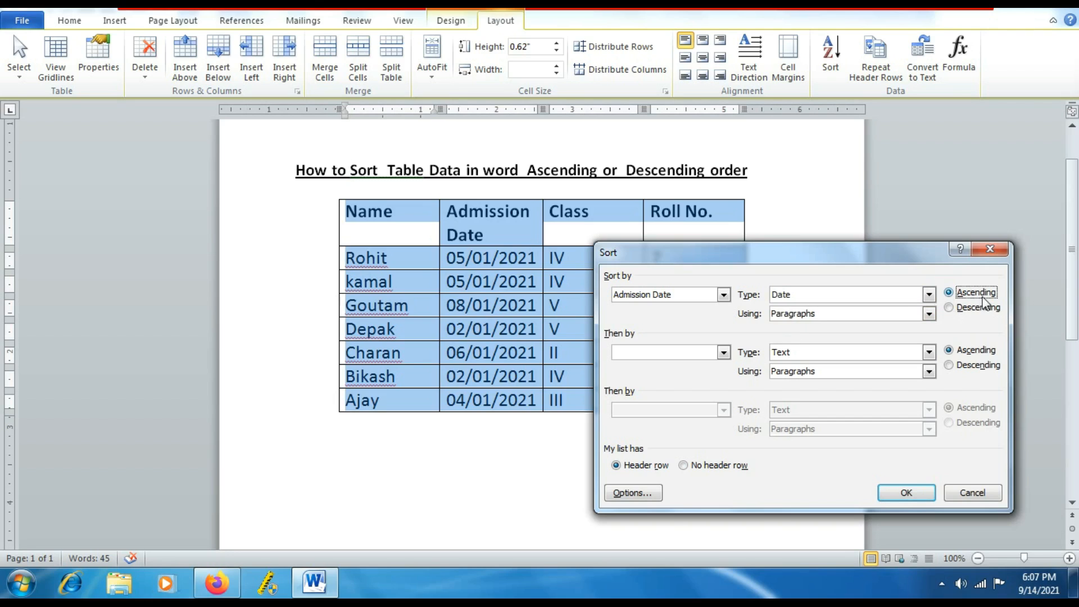
pyautogui.click(908, 493)
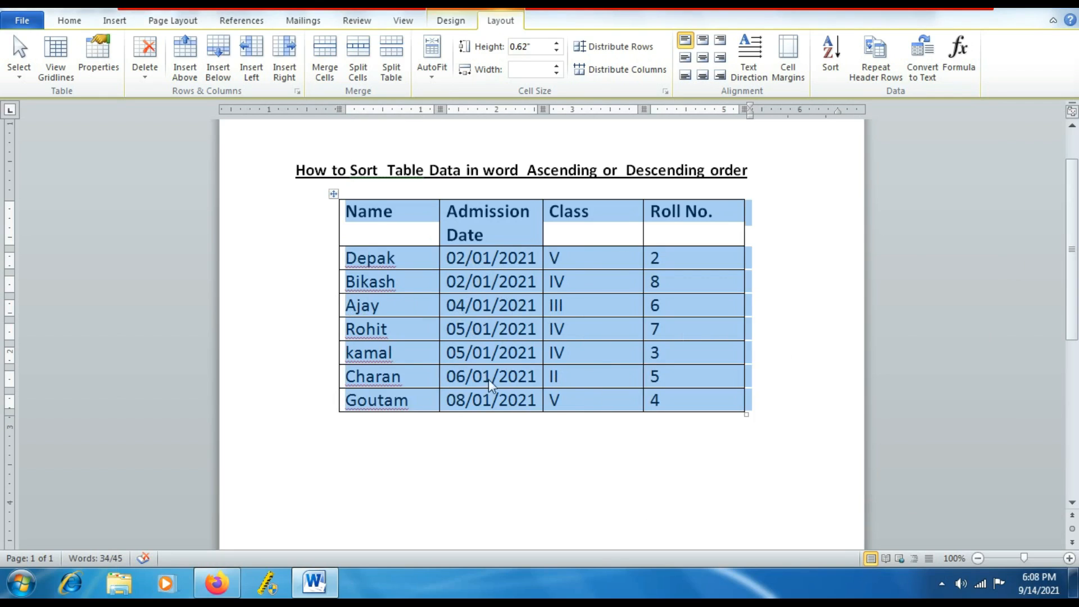
# - Select the whole table again and sort it by Admission Date, with type Date, in descending order
pyautogui.click(393, 214)
pyautogui.moveTo(343, 208); pyautogui.dragTo(705, 400)
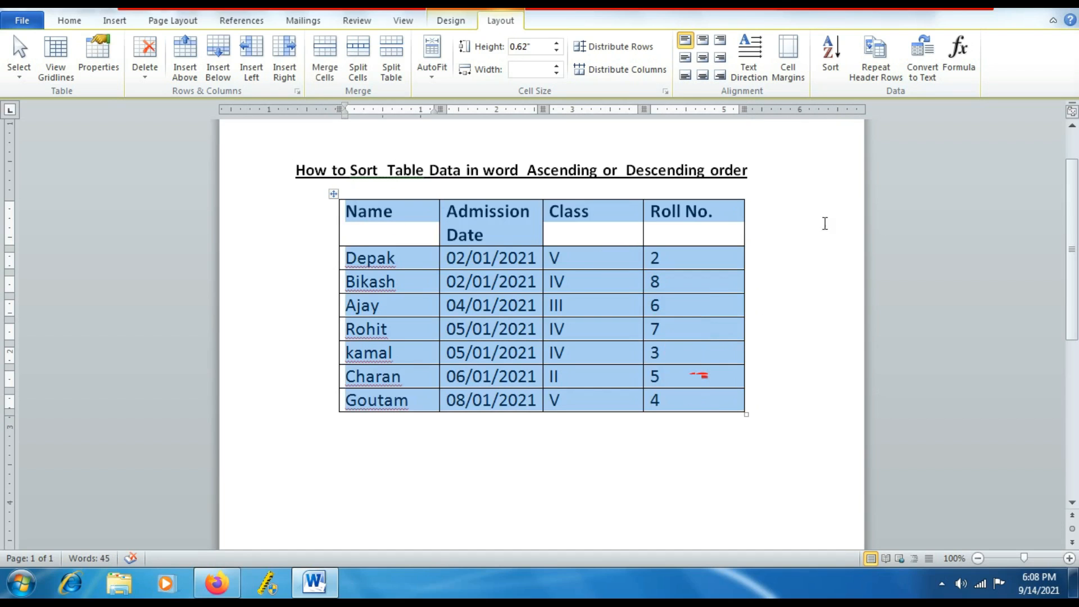
pyautogui.click(826, 57)
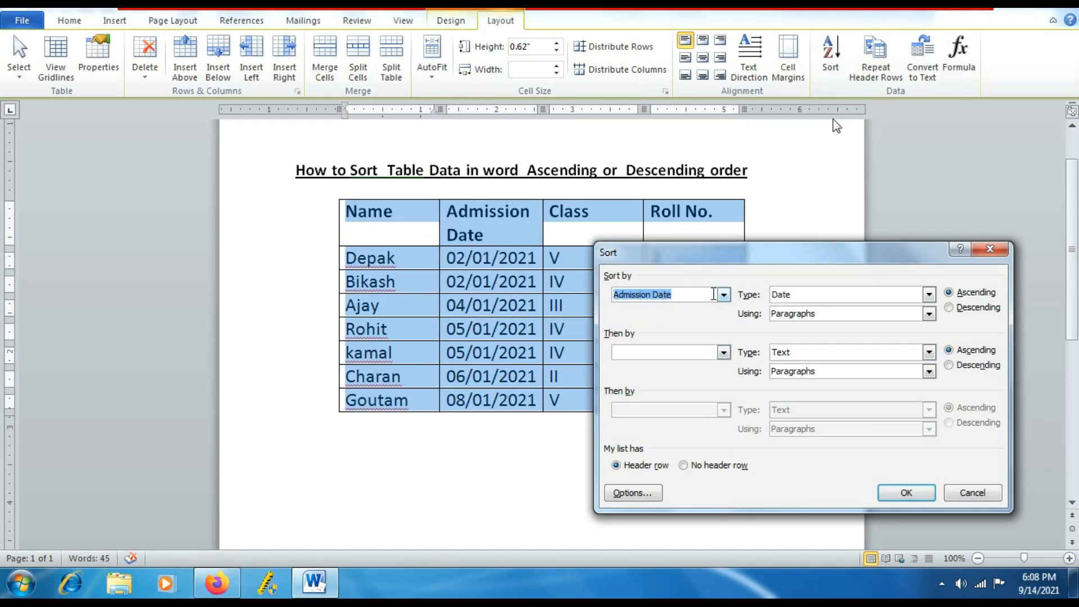
pyautogui.click(724, 294)
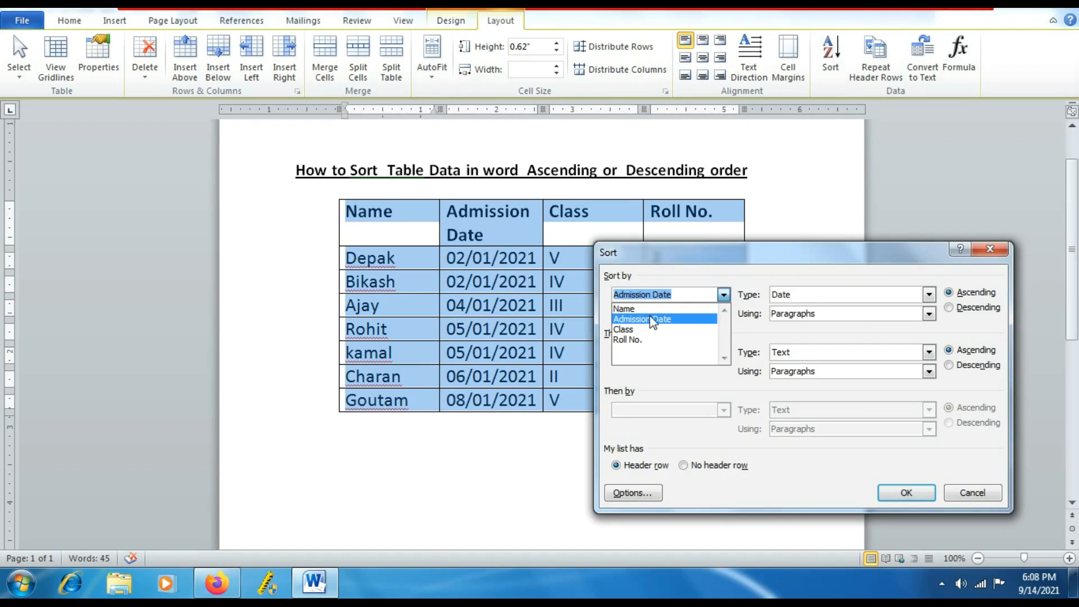
pyautogui.click(652, 319)
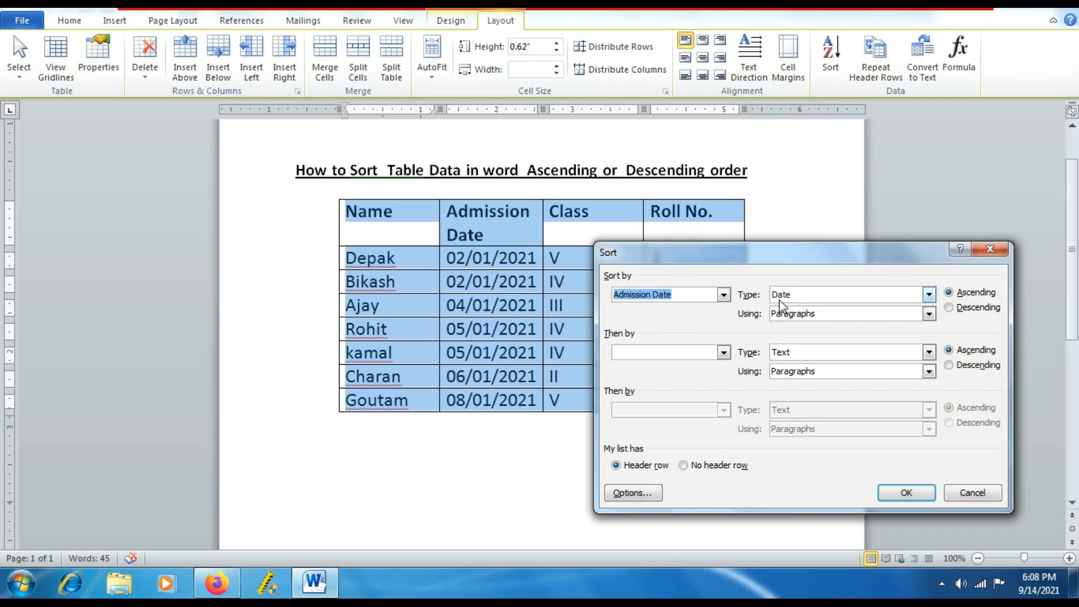
pyautogui.click(803, 296)
pyautogui.click(790, 330)
pyautogui.click(952, 311)
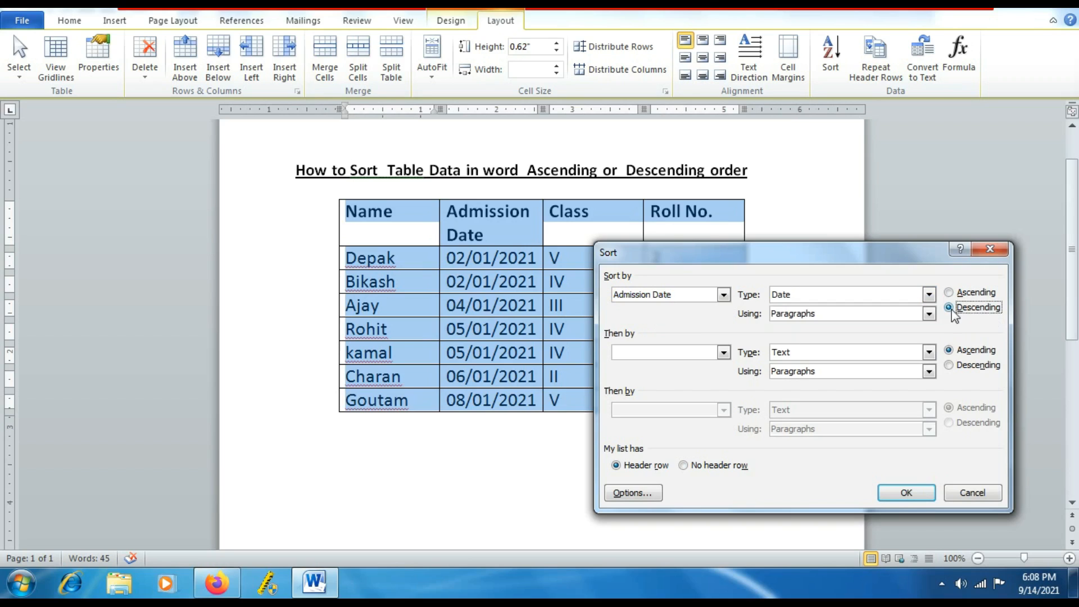
pyautogui.click(906, 493)
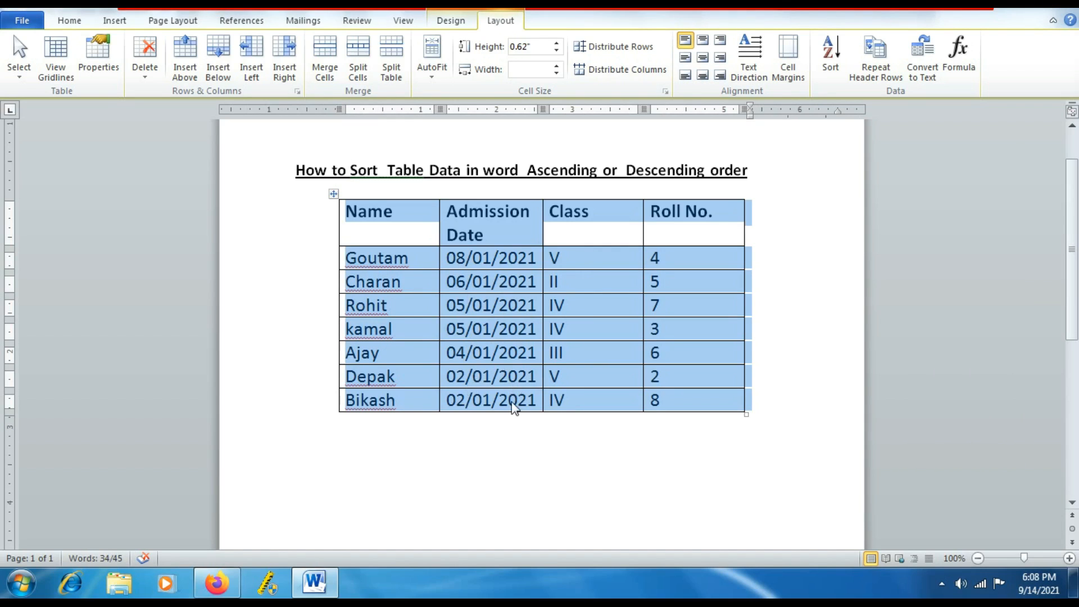
# - Reselect the whole table and sort it by Roll No., with type Number, in ascending order
pyautogui.click(497, 451)
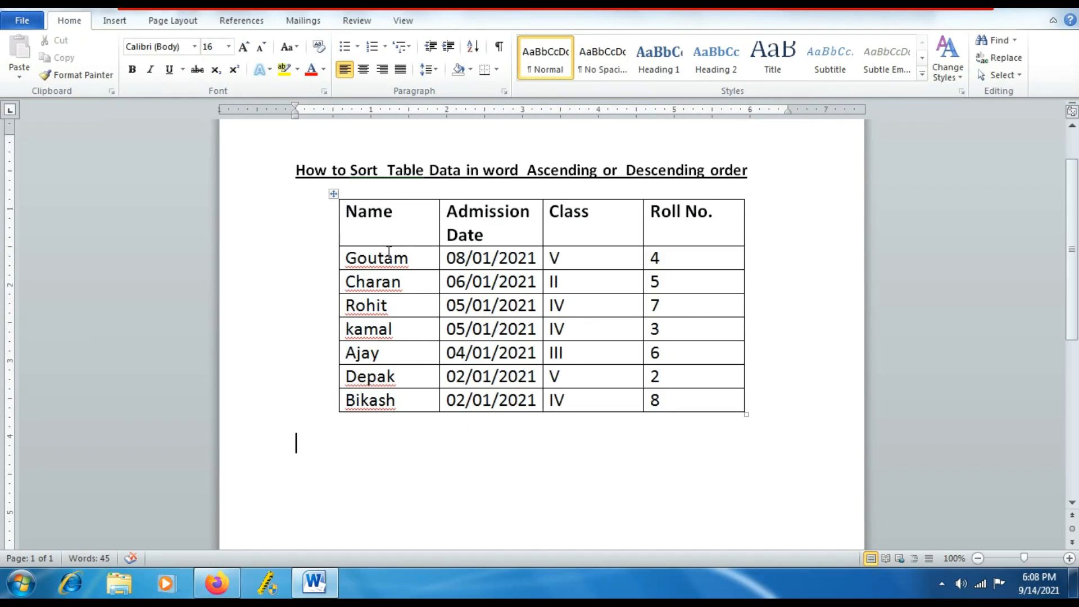
pyautogui.moveTo(351, 209); pyautogui.dragTo(697, 401)
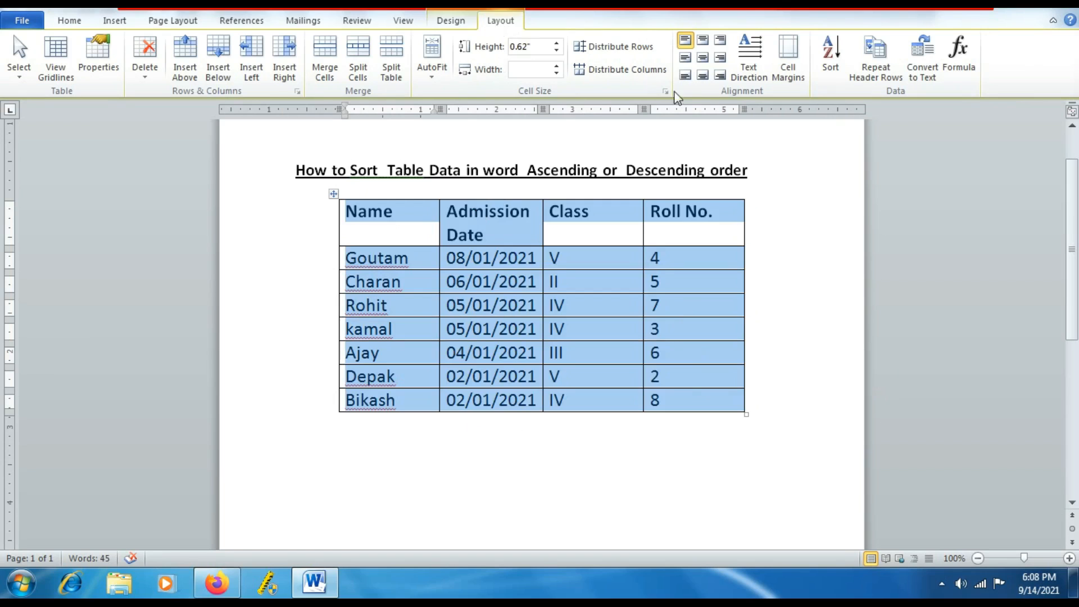
pyautogui.click(831, 56)
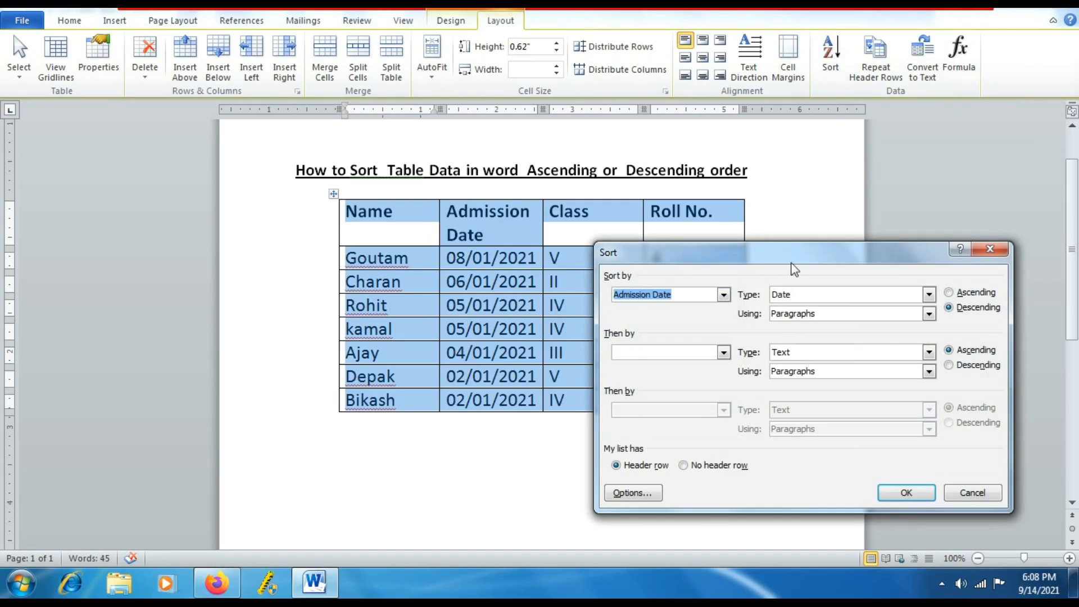
pyautogui.click(724, 294)
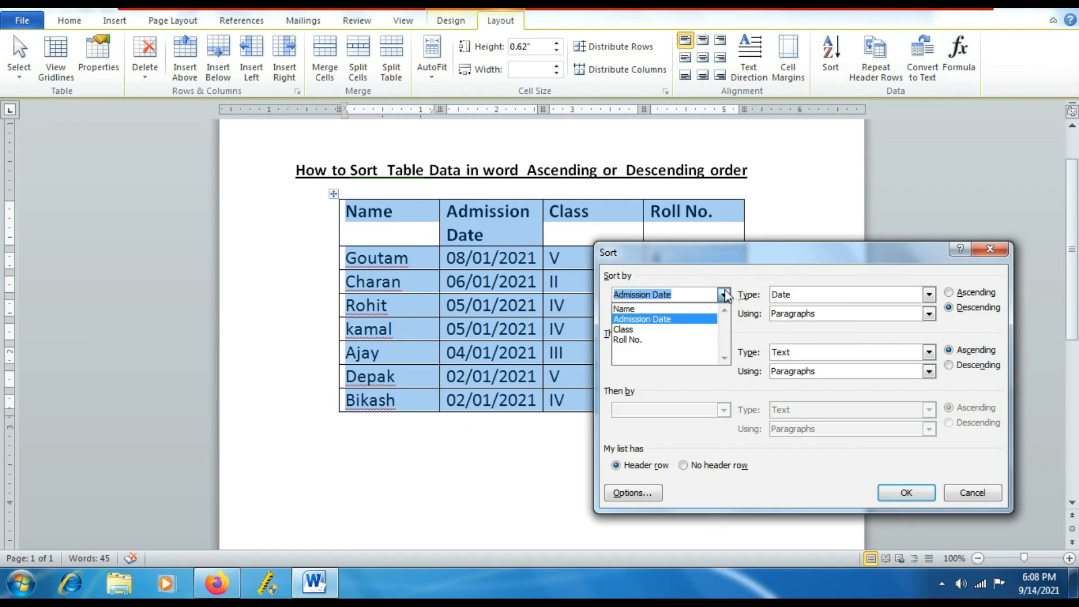
pyautogui.click(627, 340)
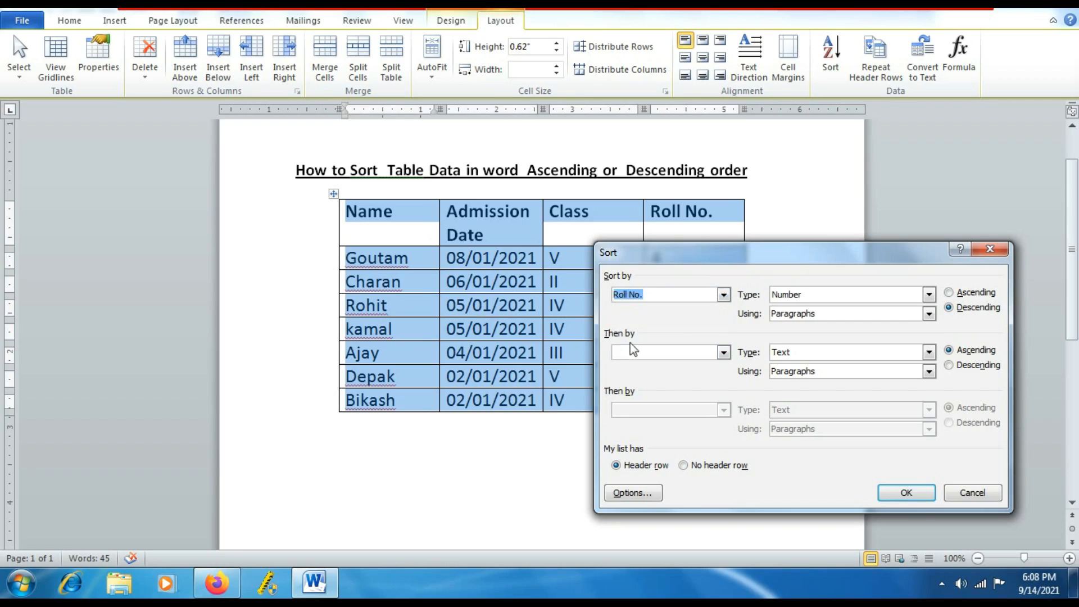
pyautogui.click(786, 296)
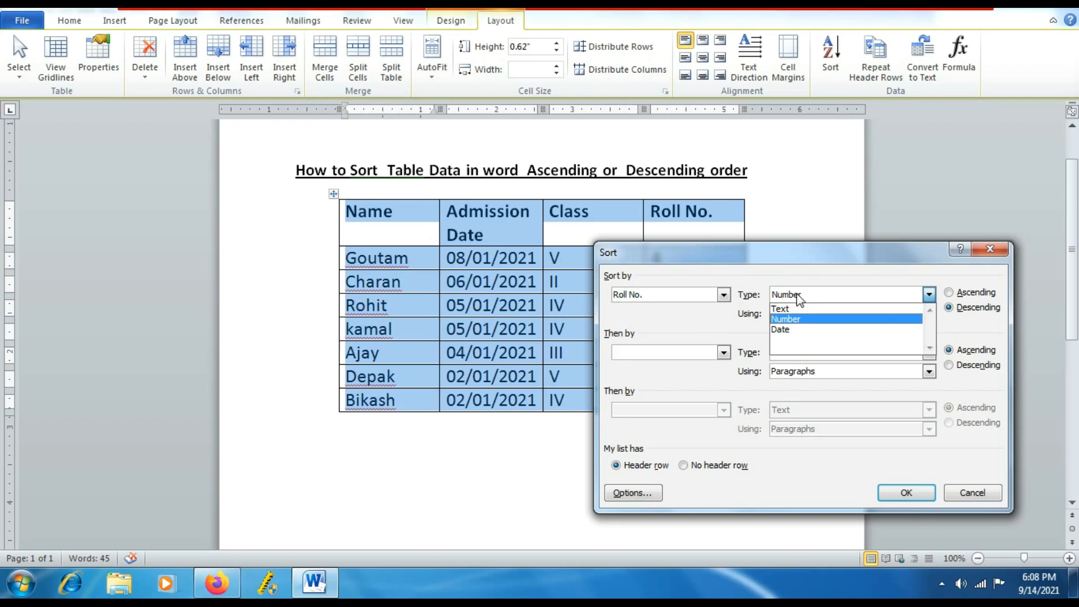
pyautogui.click(805, 322)
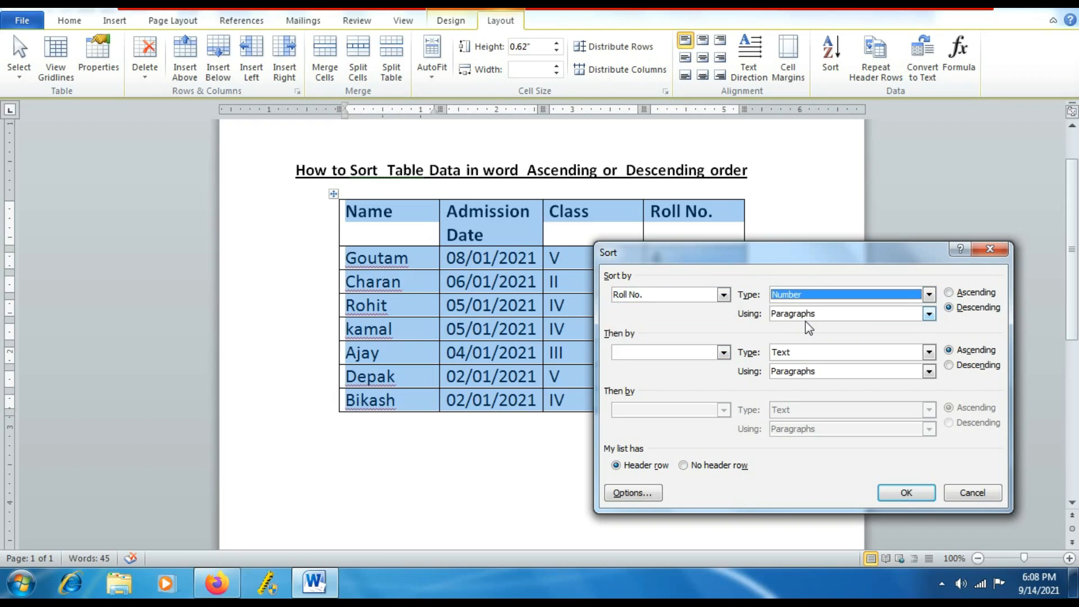
pyautogui.click(953, 293)
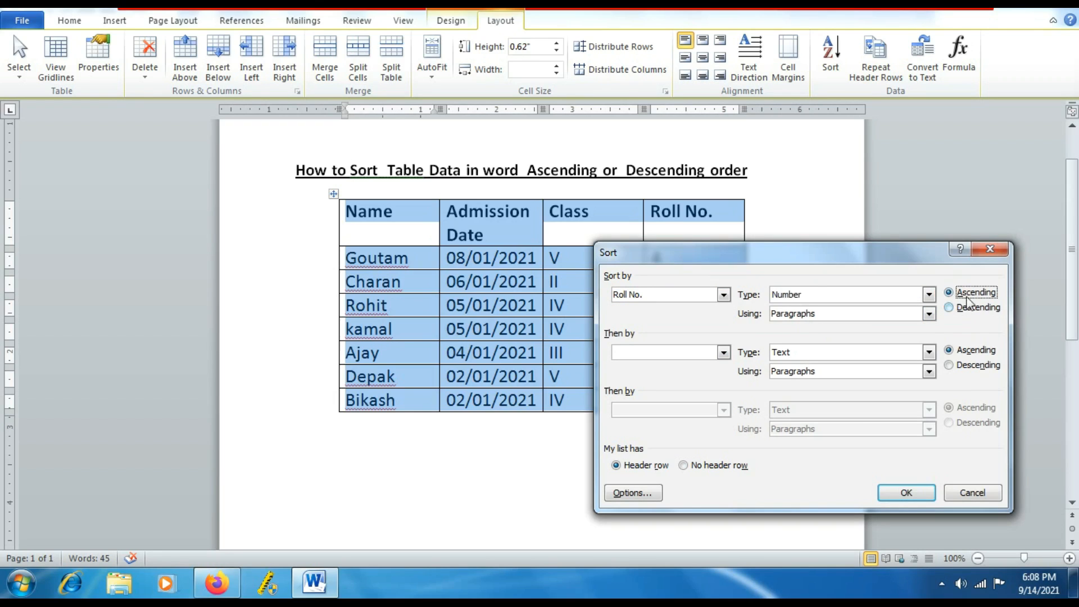
pyautogui.click(920, 489)
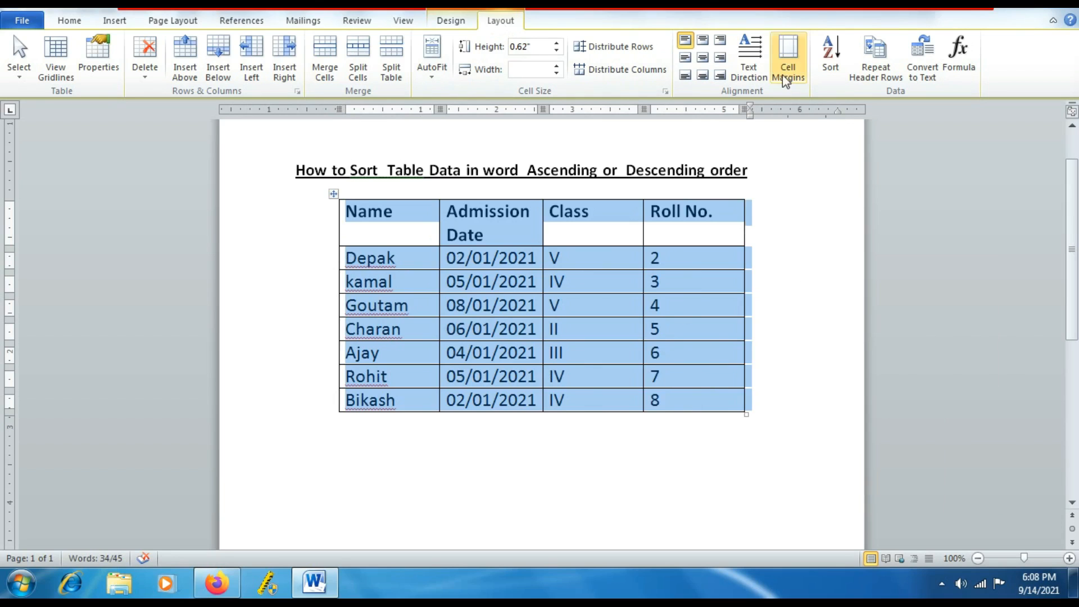
# - Sort the selected table by Roll No., with type Number, in descending order
pyautogui.click(831, 53)
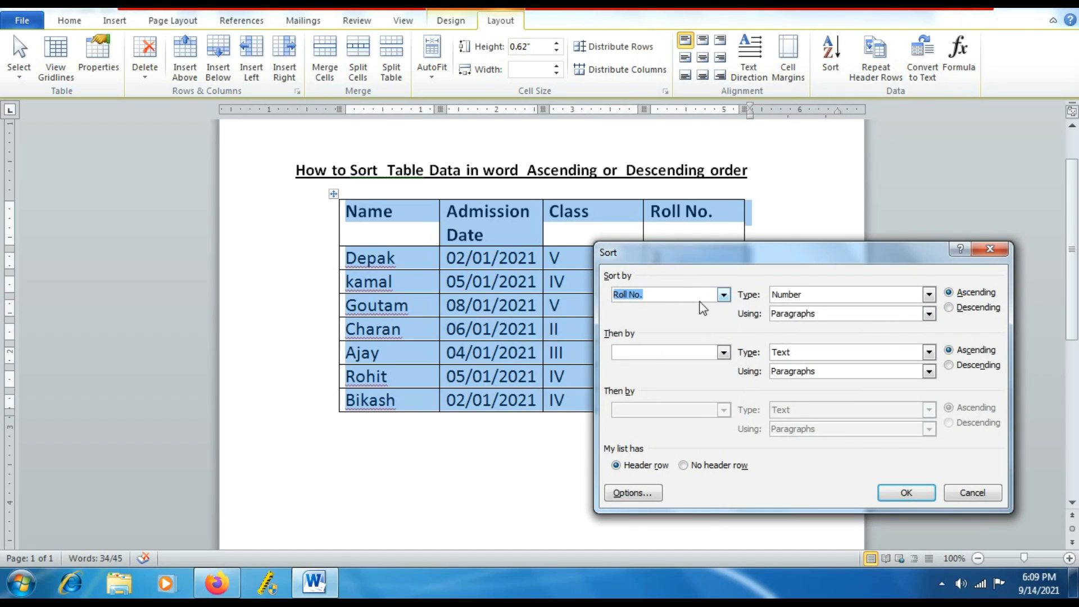
pyautogui.click(724, 295)
pyautogui.click(642, 339)
pyautogui.click(795, 294)
pyautogui.click(790, 321)
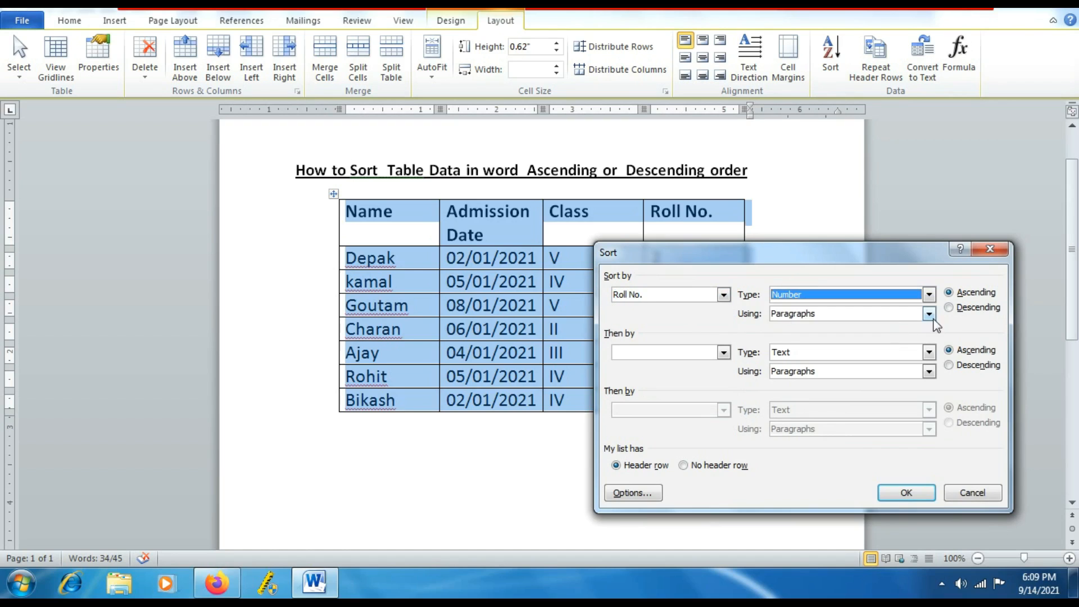
pyautogui.click(949, 308)
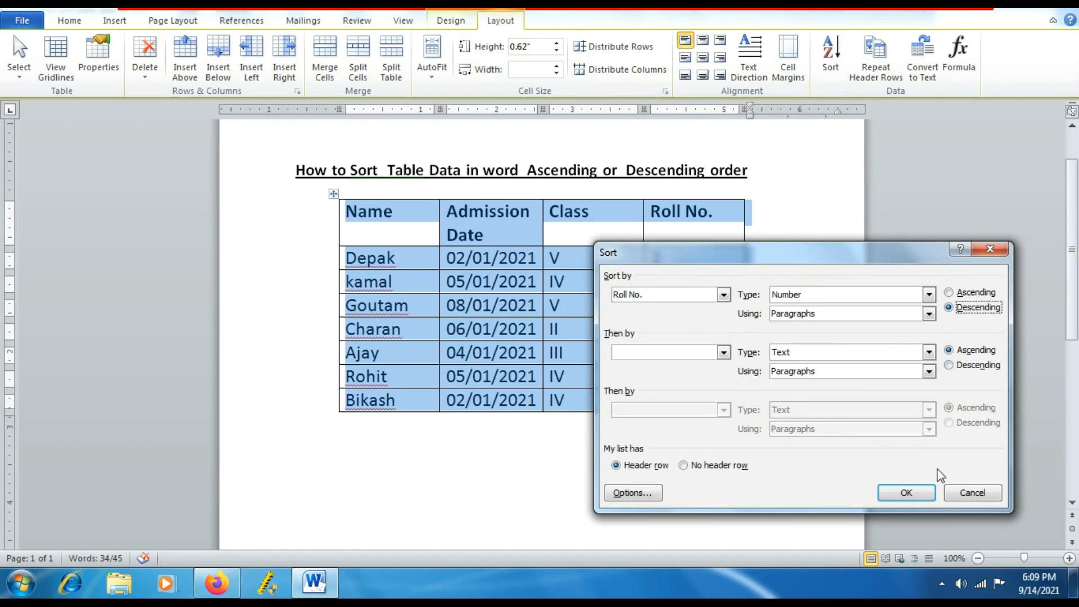
pyautogui.click(907, 493)
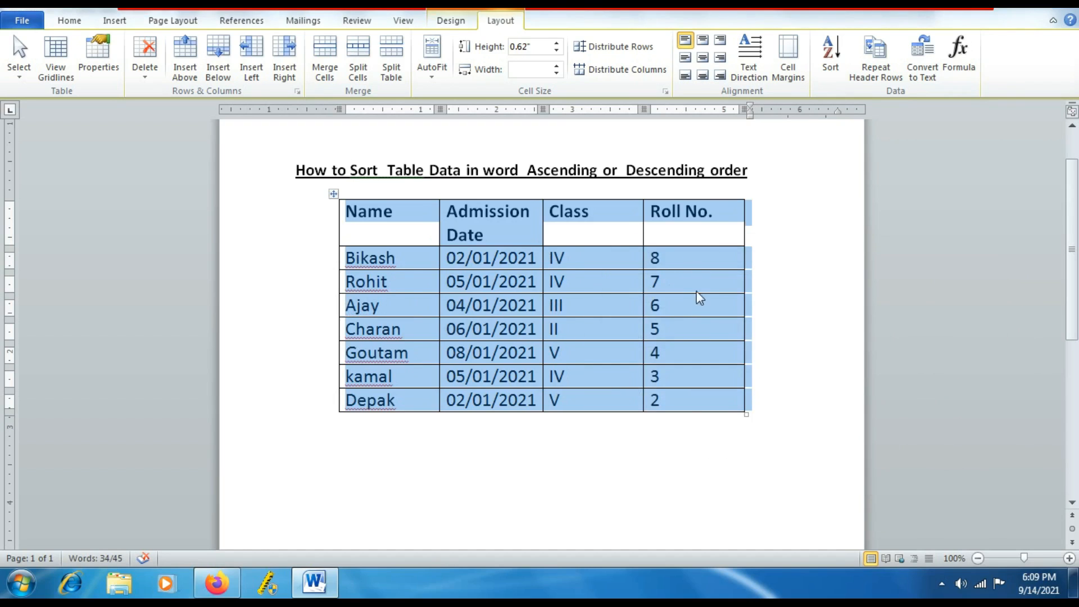